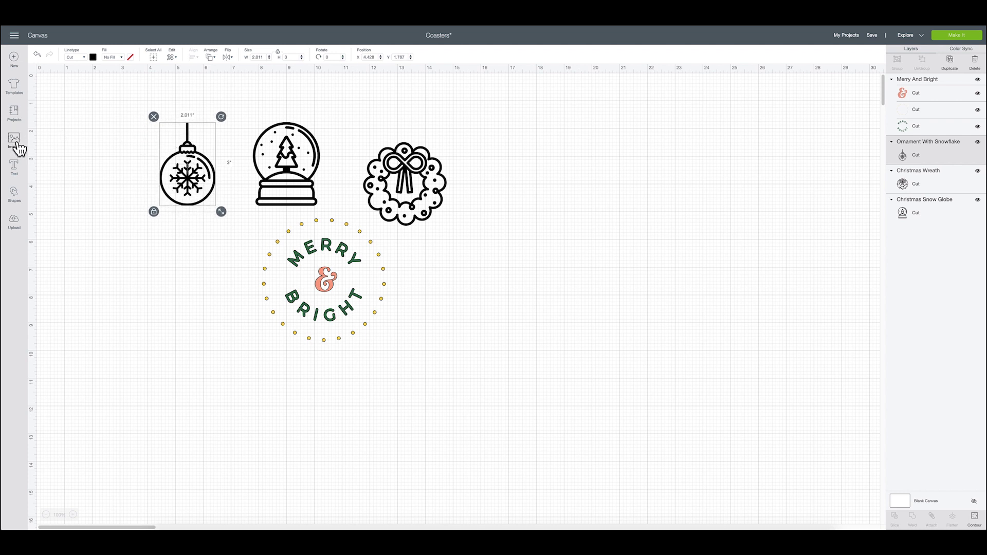
- Move the Merry and Bright design beside the wreath so all four designs sit in one row
{"action": "left_click_drag", "start_coordinate": [312, 280], "coordinate": [523, 180]}
{"action": "left_click", "coordinate": [187, 177]}
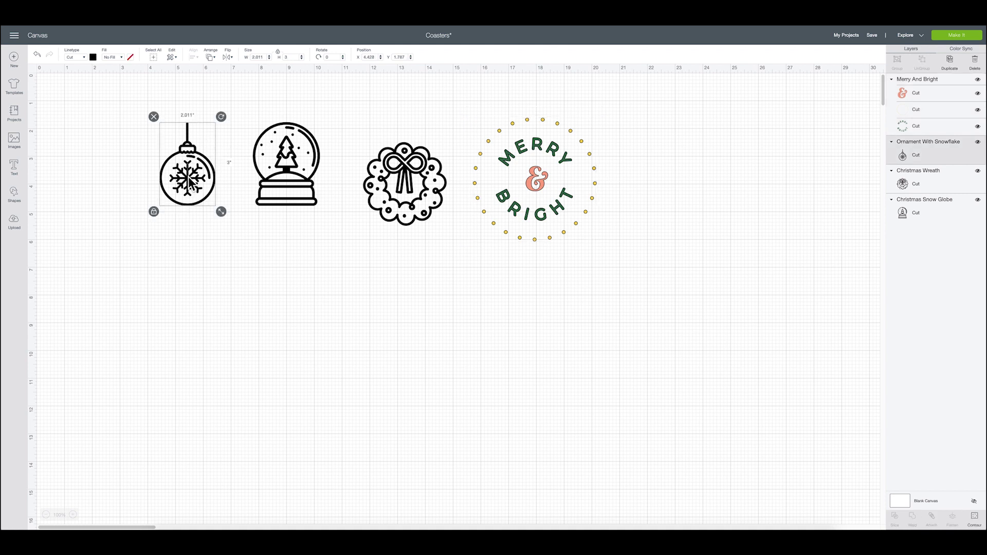
{"action": "left_click", "coordinate": [292, 172]}
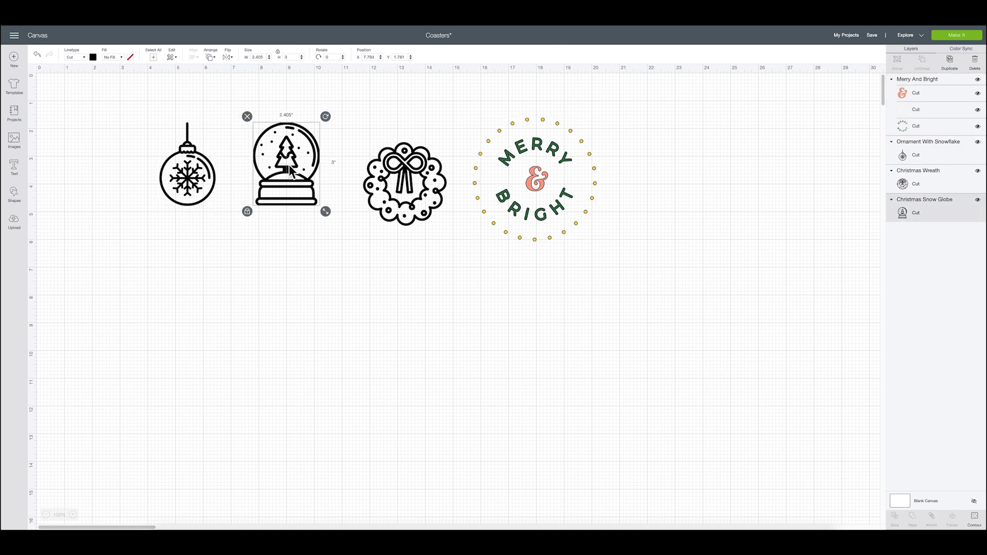
{"action": "left_click", "coordinate": [409, 167]}
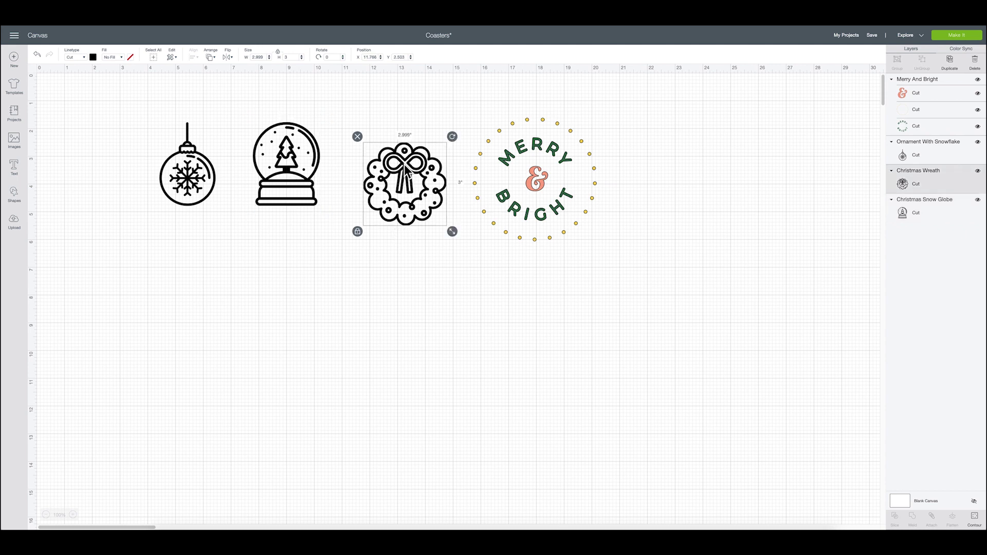
{"action": "left_click", "coordinate": [564, 152]}
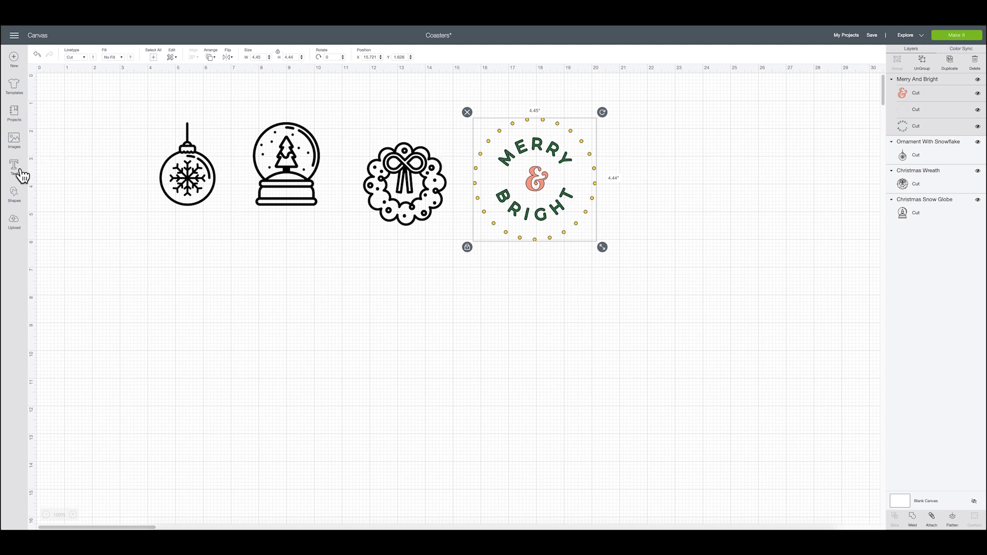
- Insert a circle below the designs and set its width and height to 3.5 inches
{"action": "left_click", "coordinate": [13, 196]}
{"action": "left_click", "coordinate": [73, 146]}
{"action": "left_click_drag", "start_coordinate": [149, 126], "coordinate": [285, 333]}
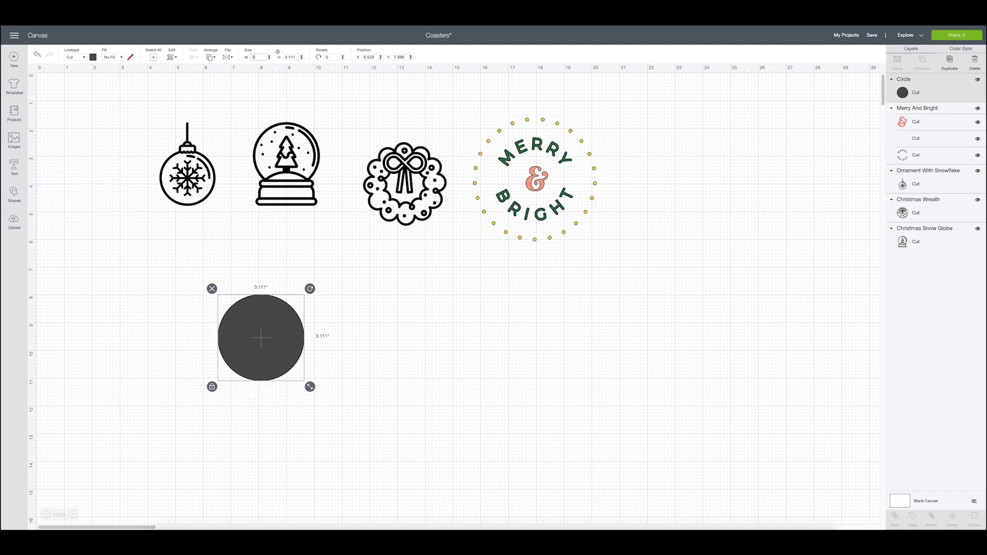
{"action": "key", "text": "Return"}
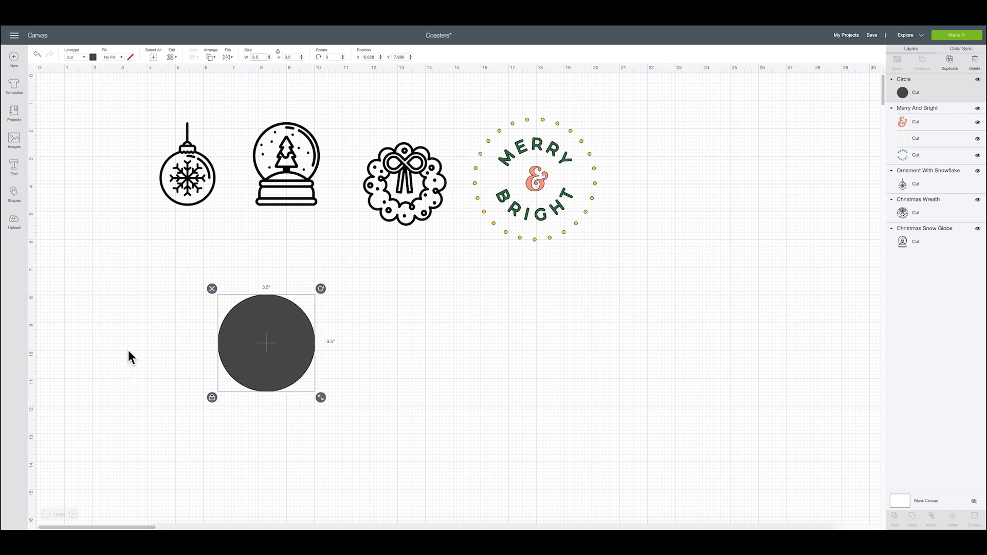
- Change the circle's material color to dark red
{"action": "left_click", "coordinate": [92, 57]}
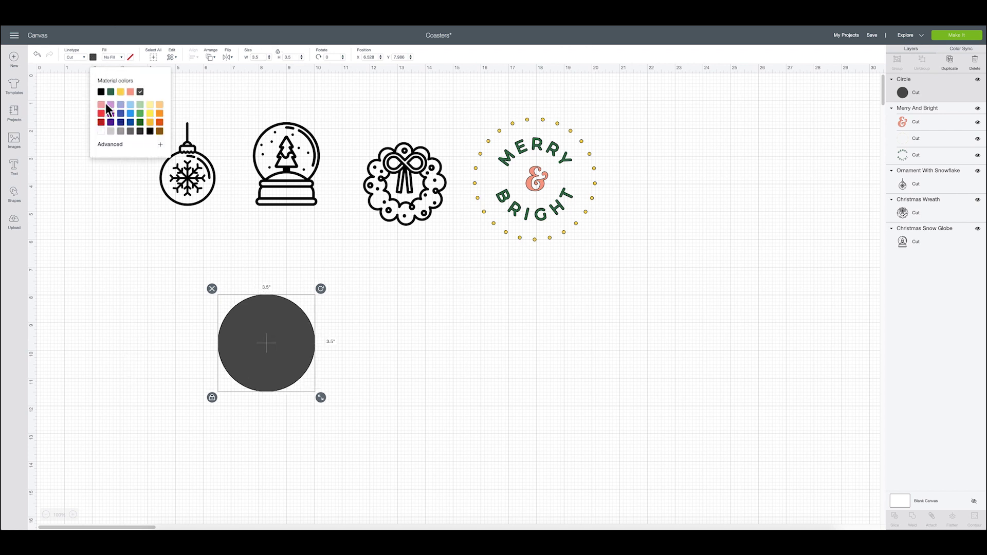
{"action": "left_click", "coordinate": [101, 122]}
{"action": "left_click", "coordinate": [74, 514]}
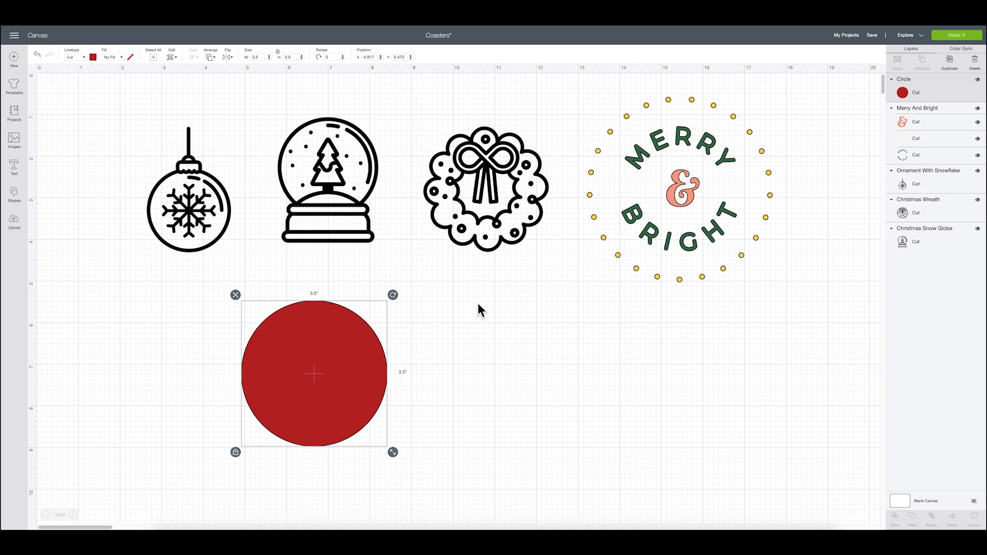
- Duplicate the red circle three times and spread the four circles in a row beneath the designs
{"action": "left_click", "coordinate": [949, 61]}
{"action": "left_click", "coordinate": [950, 62]}
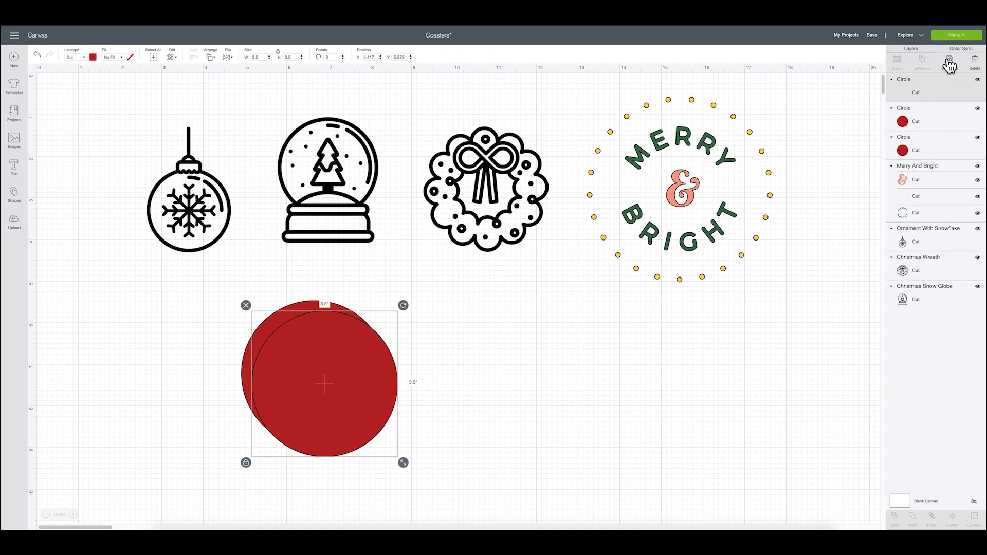
{"action": "left_click", "coordinate": [949, 61]}
{"action": "left_click_drag", "start_coordinate": [347, 410], "coordinate": [693, 392]}
{"action": "left_click_drag", "start_coordinate": [341, 409], "coordinate": [560, 396]}
{"action": "left_click_drag", "start_coordinate": [329, 391], "coordinate": [356, 399]}
{"action": "left_click_drag", "start_coordinate": [171, 383], "coordinate": [183, 380]}
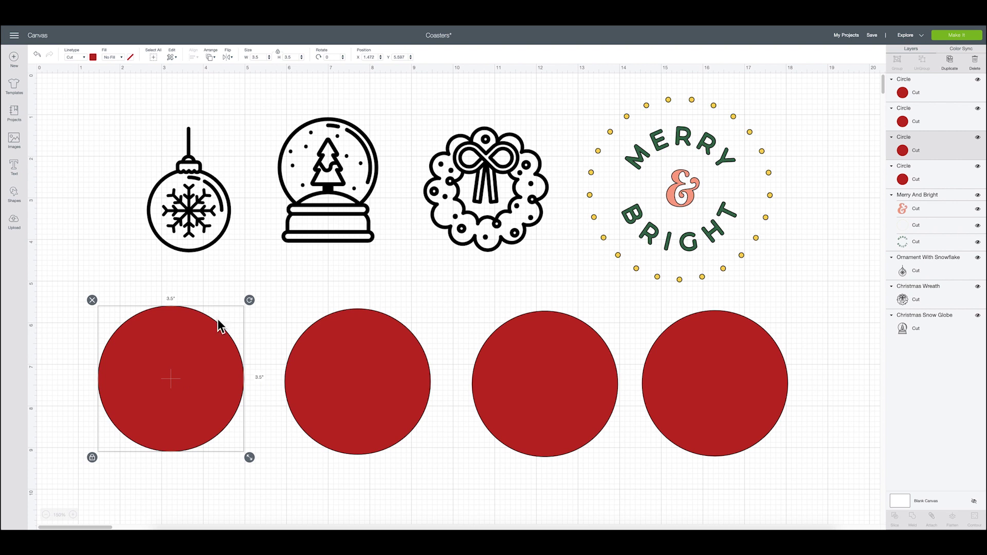
- Send the snowflake ornament to the front and place it over the first red circle
{"action": "left_click", "coordinate": [196, 206]}
{"action": "right_click", "coordinate": [195, 203]}
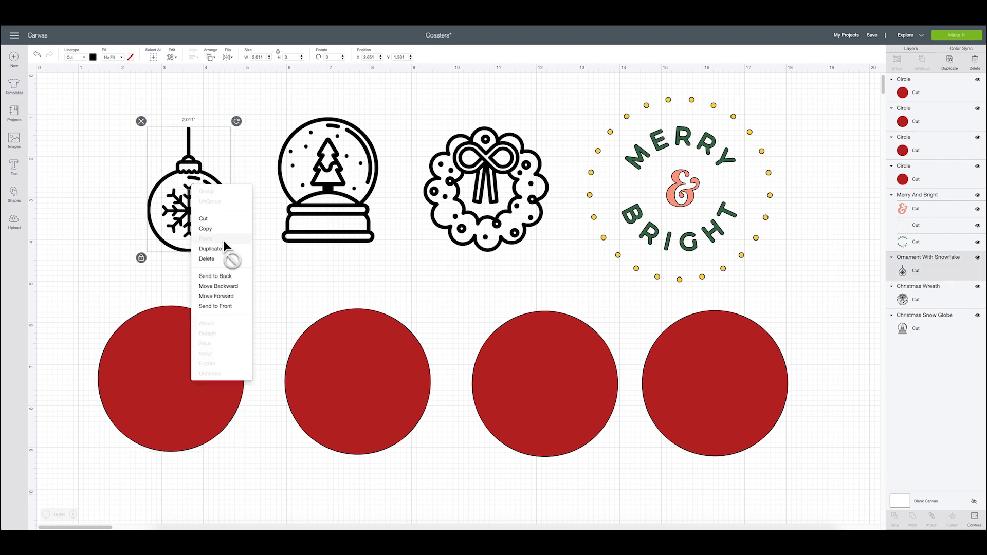
{"action": "left_click", "coordinate": [216, 306]}
{"action": "left_click_drag", "start_coordinate": [192, 202], "coordinate": [176, 346]}
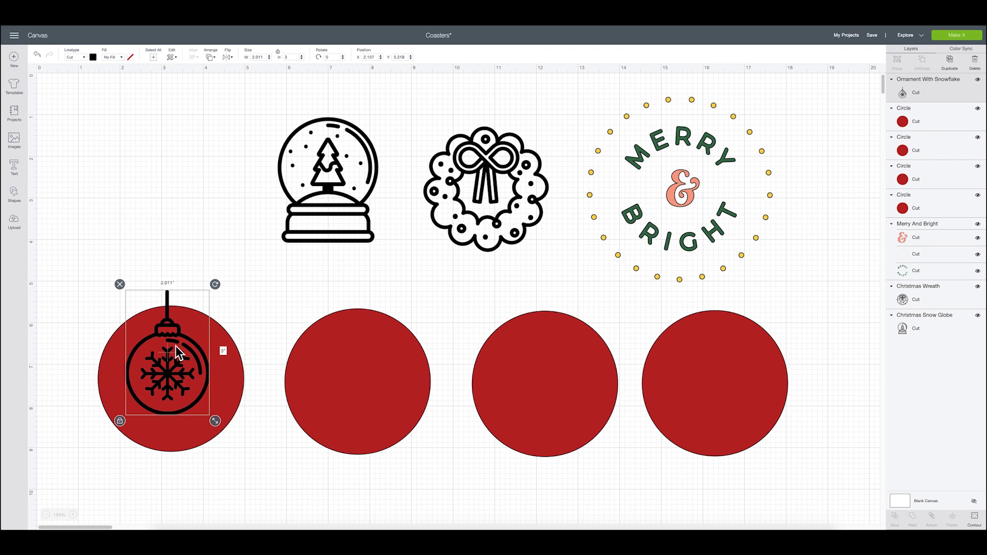
- Enlarge the ornament to about 2.37 by 3.53 inches and center it so its string extends past the circle's upper edge
{"action": "left_click_drag", "start_coordinate": [217, 423], "coordinate": [229, 440]}
{"action": "left_click_drag", "start_coordinate": [172, 385], "coordinate": [167, 378]}
{"action": "left_click_drag", "start_coordinate": [224, 433], "coordinate": [226, 436]}
{"action": "left_click_drag", "start_coordinate": [183, 396], "coordinate": [178, 404]}
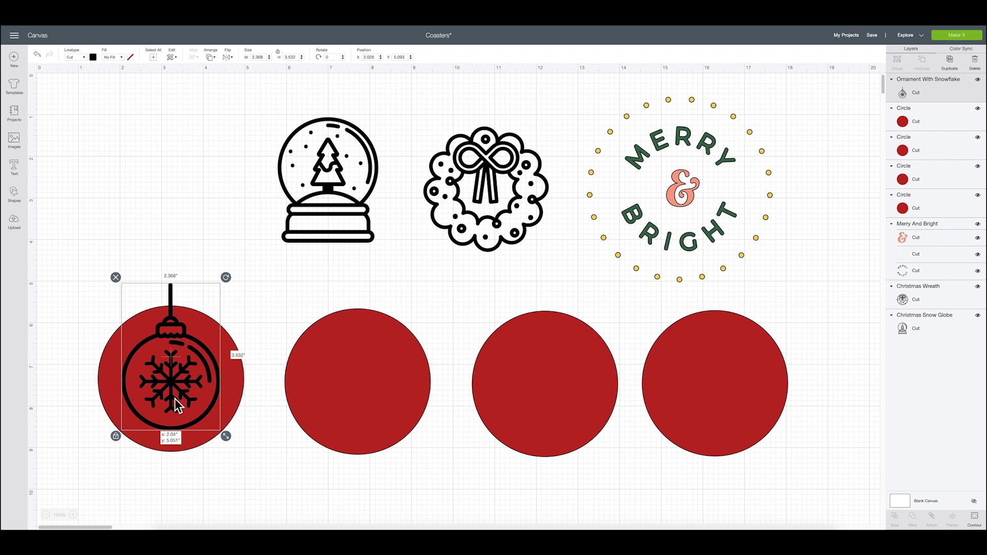
{"action": "left_click_drag", "start_coordinate": [175, 399], "coordinate": [175, 397]}
{"action": "left_click", "coordinate": [267, 286]}
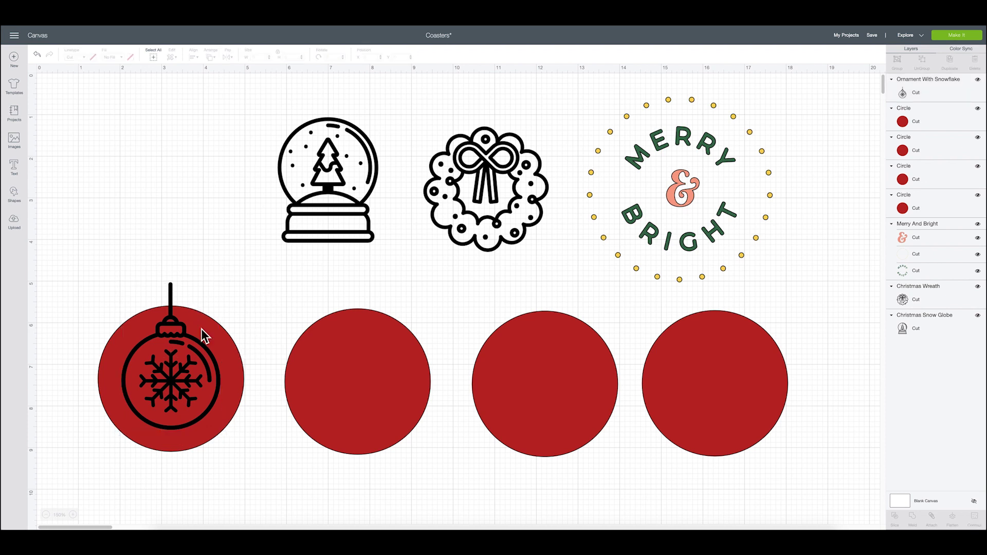
- Slice the ornament out of the first red circle and pull the resulting pieces apart
{"action": "left_click_drag", "start_coordinate": [98, 256], "coordinate": [245, 467]}
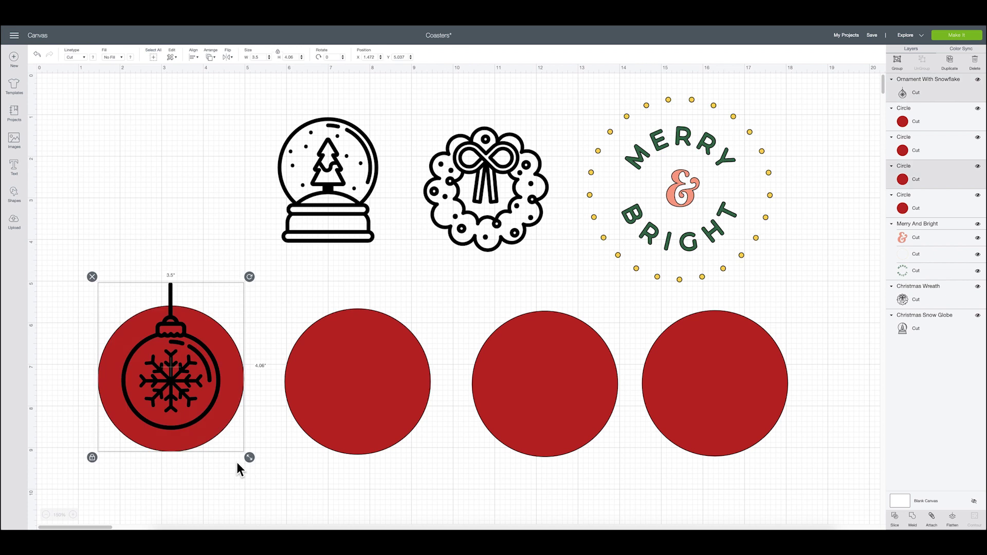
{"action": "left_click", "coordinate": [895, 518]}
{"action": "left_click_drag", "start_coordinate": [182, 339], "coordinate": [205, 162]}
{"action": "left_click_drag", "start_coordinate": [193, 359], "coordinate": [145, 332]}
{"action": "left_click_drag", "start_coordinate": [214, 391], "coordinate": [237, 196]}
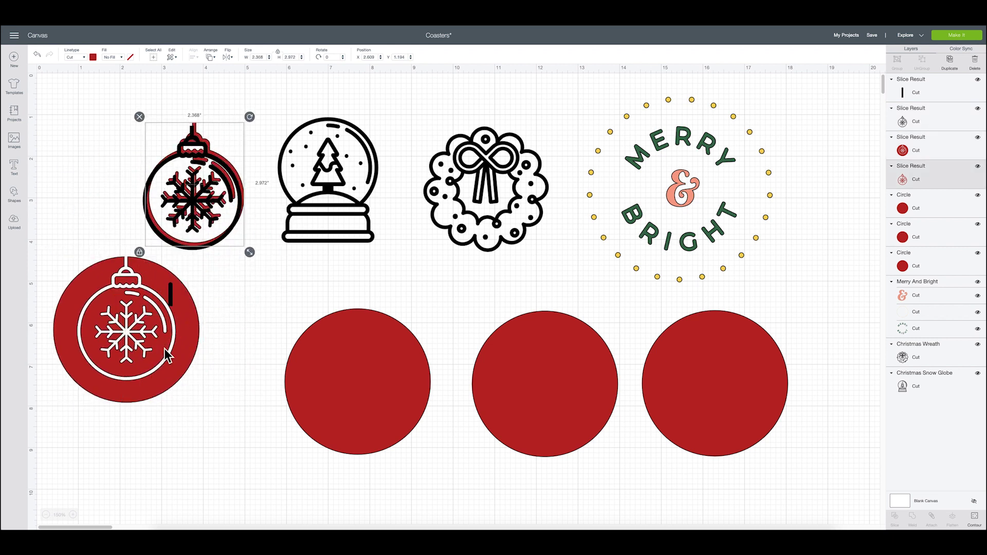
- Gather the leftover ornament and string slices away from the cut circle and delete them
{"action": "left_click_drag", "start_coordinate": [170, 353], "coordinate": [199, 424]}
{"action": "left_click_drag", "start_coordinate": [174, 286], "coordinate": [185, 216]}
{"action": "left_click_drag", "start_coordinate": [184, 421], "coordinate": [189, 369]}
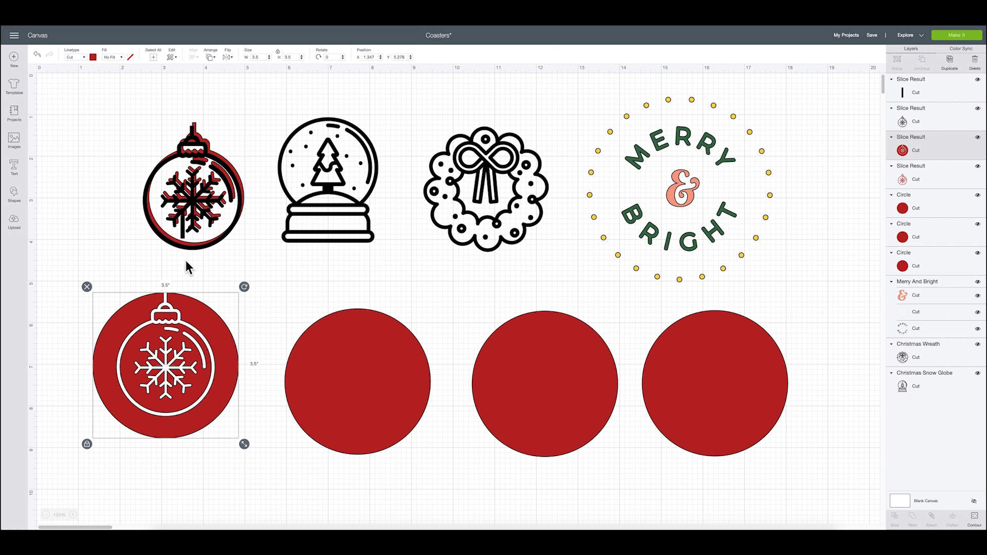
{"action": "left_click_drag", "start_coordinate": [121, 99], "coordinate": [229, 275]}
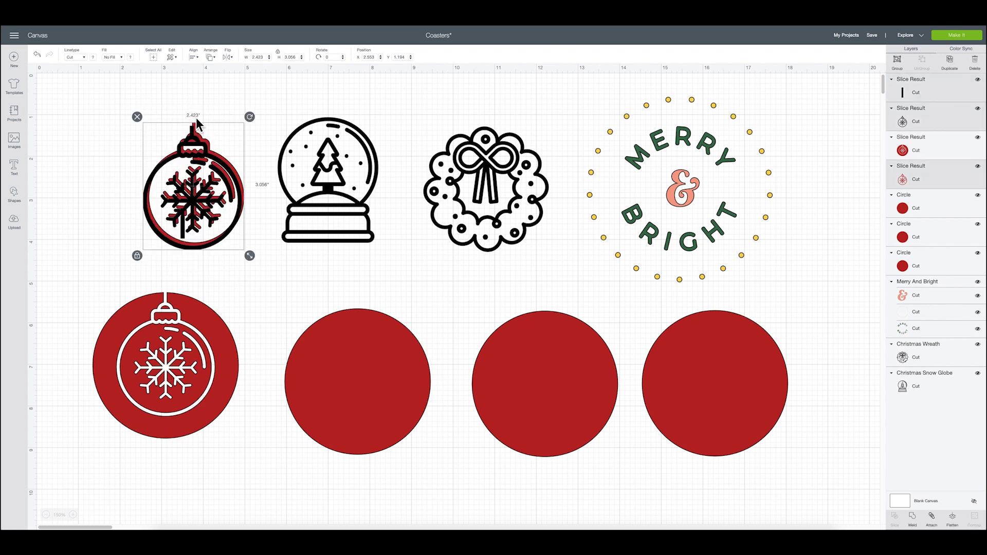
{"action": "left_click", "coordinate": [137, 117]}
- Send the snow globe to the front and place it over the second red circle
{"action": "right_click", "coordinate": [331, 184]}
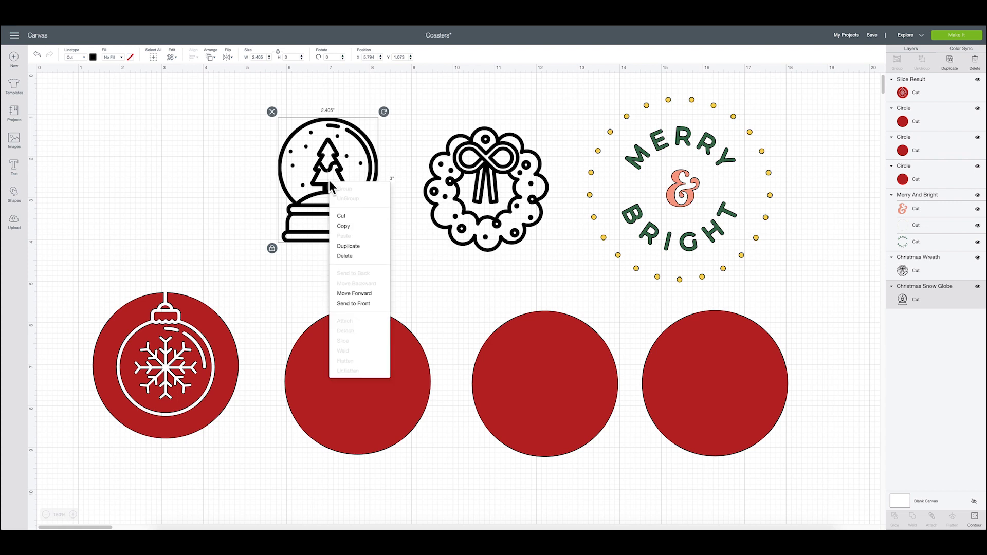
{"action": "left_click", "coordinate": [359, 303]}
{"action": "left_click_drag", "start_coordinate": [337, 188], "coordinate": [369, 387]}
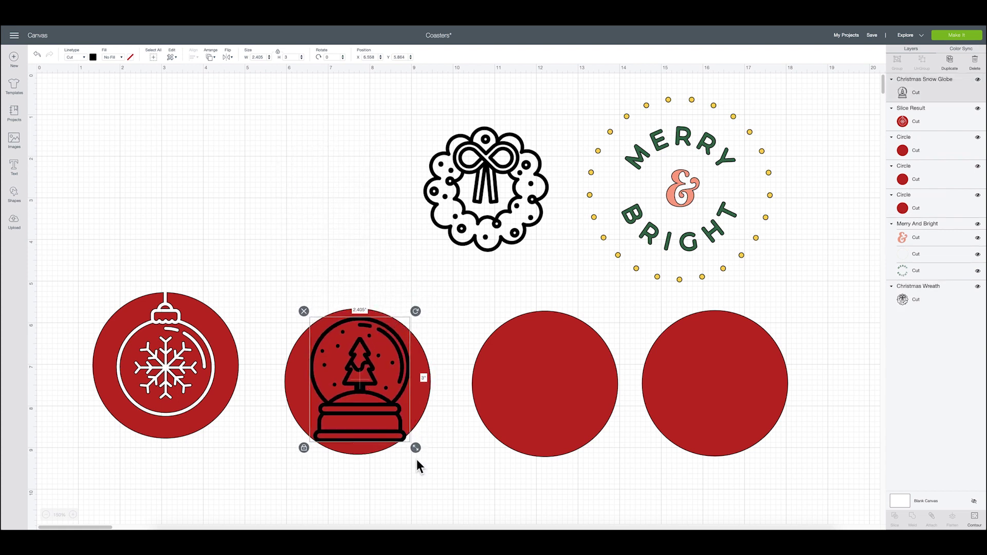
- Shrink the snow globe to about 2.04 by 2.54 inches and center it within the second circle
{"action": "left_click_drag", "start_coordinate": [415, 448], "coordinate": [403, 433]}
{"action": "left_click_drag", "start_coordinate": [369, 380], "coordinate": [376, 387]}
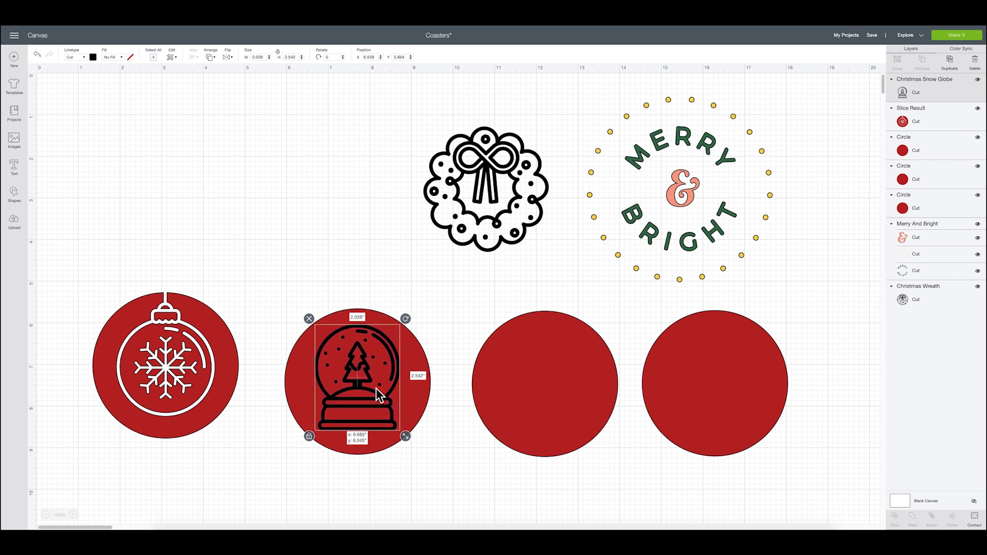
{"action": "left_click", "coordinate": [463, 454]}
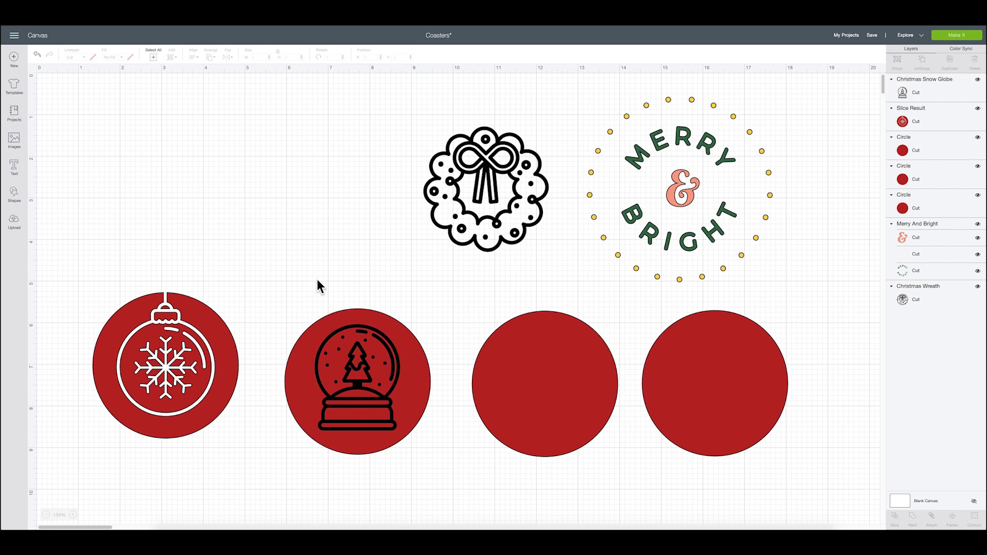
{"action": "left_click_drag", "start_coordinate": [374, 383], "coordinate": [366, 378]}
{"action": "left_click", "coordinate": [473, 469]}
- Slice the snow globe out of the second circle and separate the resulting pieces
{"action": "left_click_drag", "start_coordinate": [294, 282], "coordinate": [421, 471]}
{"action": "left_click", "coordinate": [894, 522]}
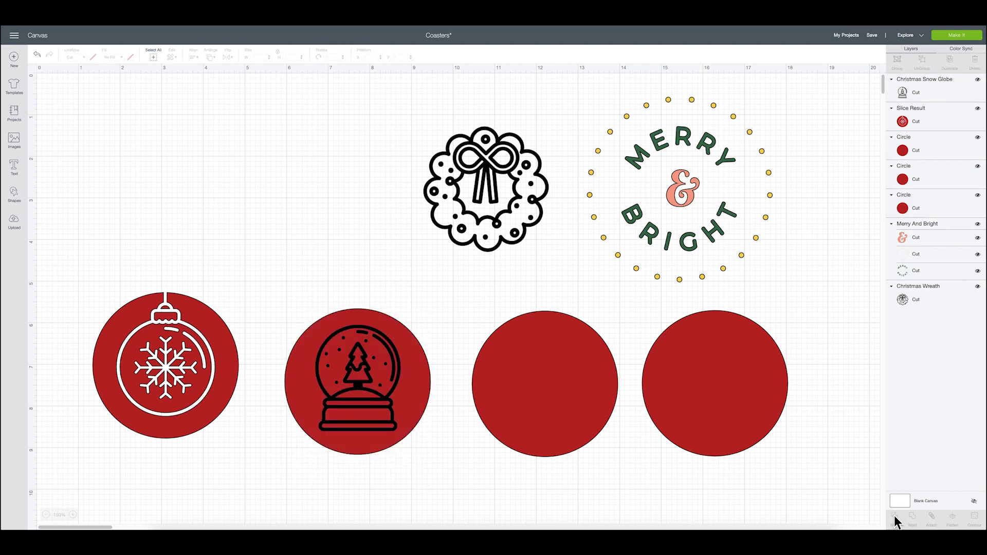
{"action": "left_click_drag", "start_coordinate": [355, 377], "coordinate": [319, 411]}
{"action": "left_click_drag", "start_coordinate": [386, 355], "coordinate": [322, 158]}
- Delete the leftover snow globe slices and move the cut snow globe circle above the ornament circle
{"action": "left_click_drag", "start_coordinate": [215, 102], "coordinate": [350, 329]}
{"action": "left_click", "coordinate": [385, 211]}
{"action": "left_click", "coordinate": [297, 186]}
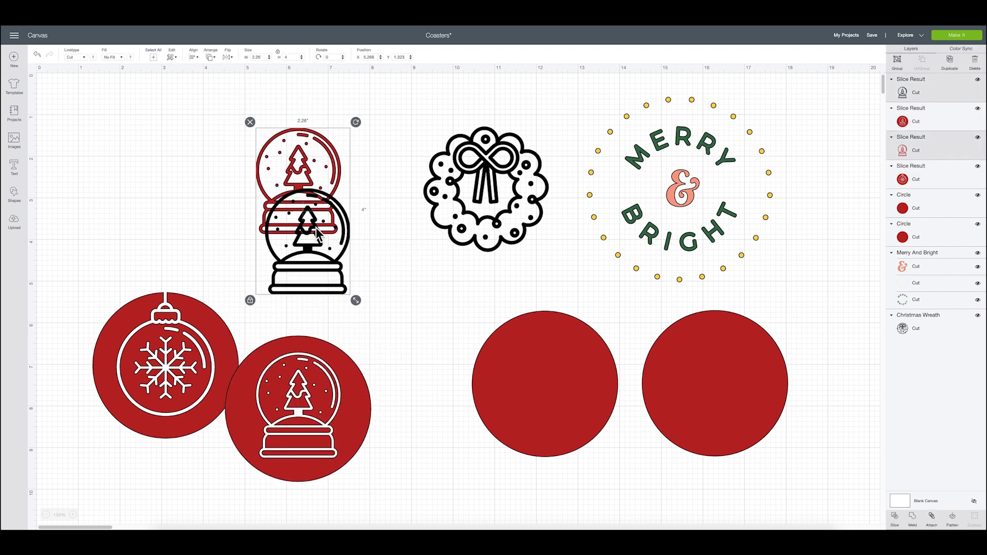
{"action": "key", "text": "Delete"}
{"action": "left_click_drag", "start_coordinate": [331, 453], "coordinate": [224, 236]}
- Move a plain red circle closer to the finished ones and place the wreath on it, sent to the front
{"action": "left_click_drag", "start_coordinate": [569, 359], "coordinate": [414, 298]}
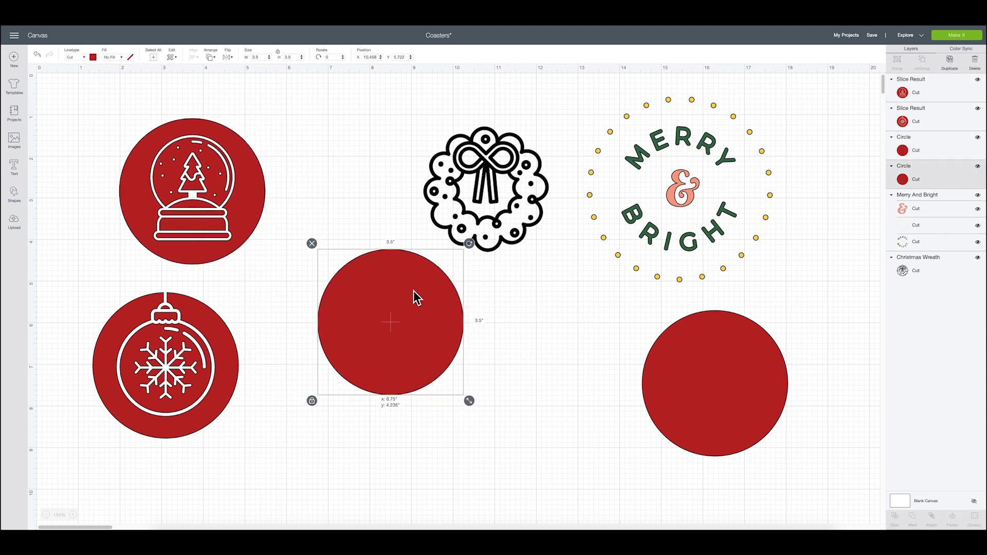
{"action": "left_click", "coordinate": [540, 164]}
{"action": "right_click", "coordinate": [500, 167]}
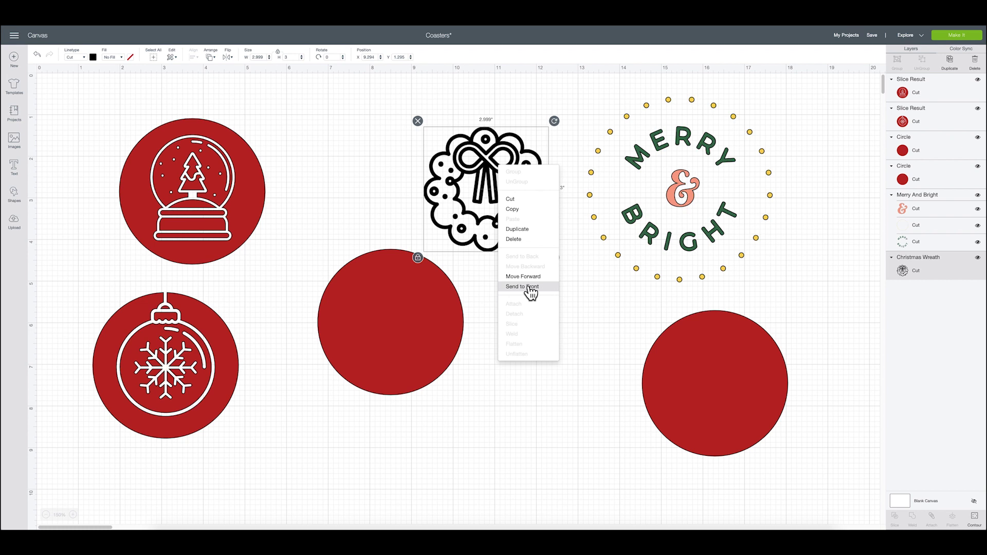
{"action": "left_click", "coordinate": [496, 162]}
{"action": "right_click", "coordinate": [496, 163]}
{"action": "left_click", "coordinate": [520, 287]}
{"action": "left_click_drag", "start_coordinate": [505, 187], "coordinate": [411, 316]}
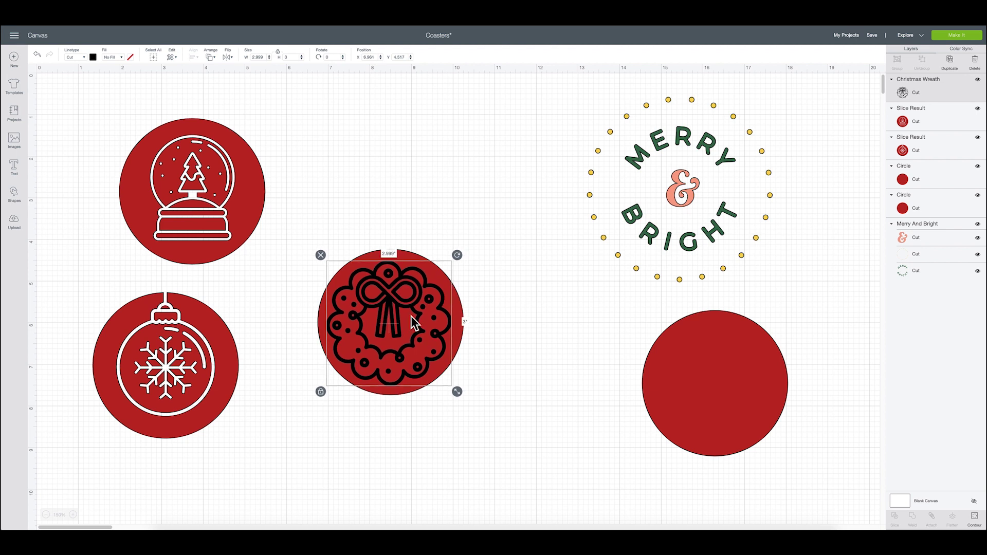
- Shrink the wreath slightly and center it within its red circle
{"action": "left_click_drag", "start_coordinate": [462, 392], "coordinate": [451, 381]}
{"action": "left_click_drag", "start_coordinate": [417, 335], "coordinate": [423, 340]}
{"action": "left_click", "coordinate": [526, 376]}
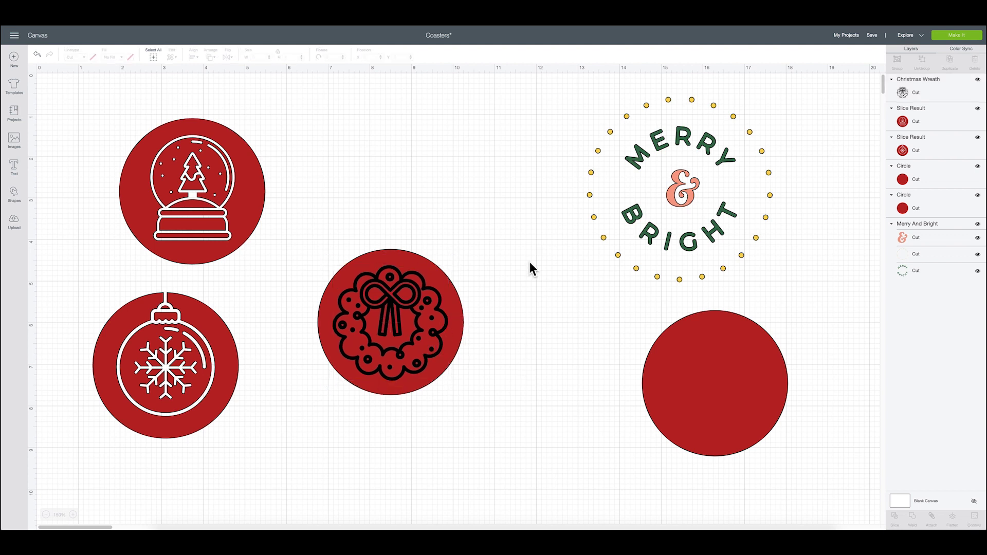
- Slice the wreath out of its red circle and pull the resulting pieces apart
{"action": "left_click_drag", "start_coordinate": [326, 220], "coordinate": [464, 435]}
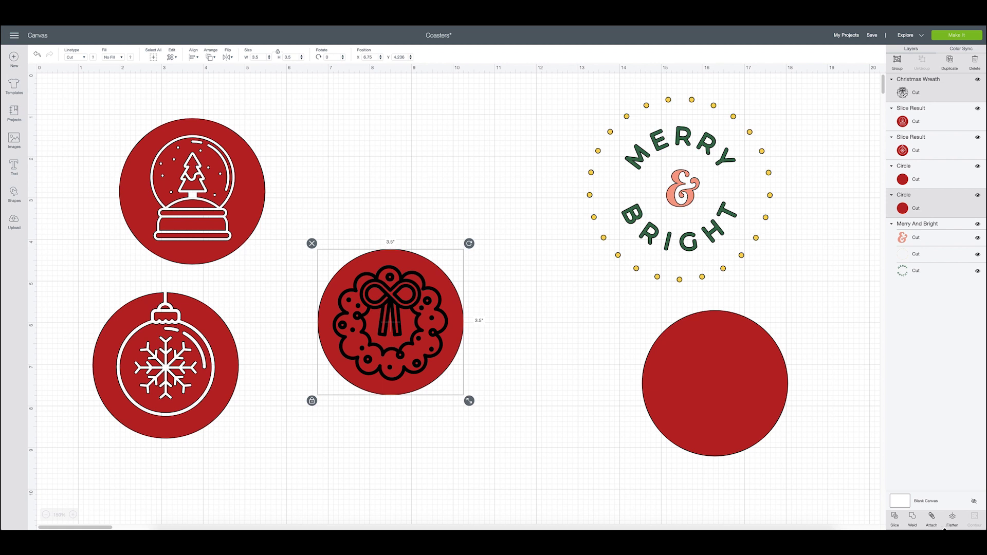
{"action": "left_click", "coordinate": [893, 518]}
{"action": "left_click_drag", "start_coordinate": [406, 283], "coordinate": [404, 349]}
{"action": "left_click_drag", "start_coordinate": [396, 282], "coordinate": [417, 149]}
- Delete the leftover wreath slices and move the cut wreath circle beside the snow globe circle
{"action": "left_click_drag", "start_coordinate": [343, 104], "coordinate": [495, 284]}
{"action": "left_click", "coordinate": [355, 116]}
{"action": "left_click_drag", "start_coordinate": [364, 426], "coordinate": [341, 240]}
- Move the last plain circle toward the canvas center and weld the Merry and Bright design into one layer
{"action": "left_click_drag", "start_coordinate": [720, 370], "coordinate": [473, 376]}
{"action": "left_click", "coordinate": [715, 163]}
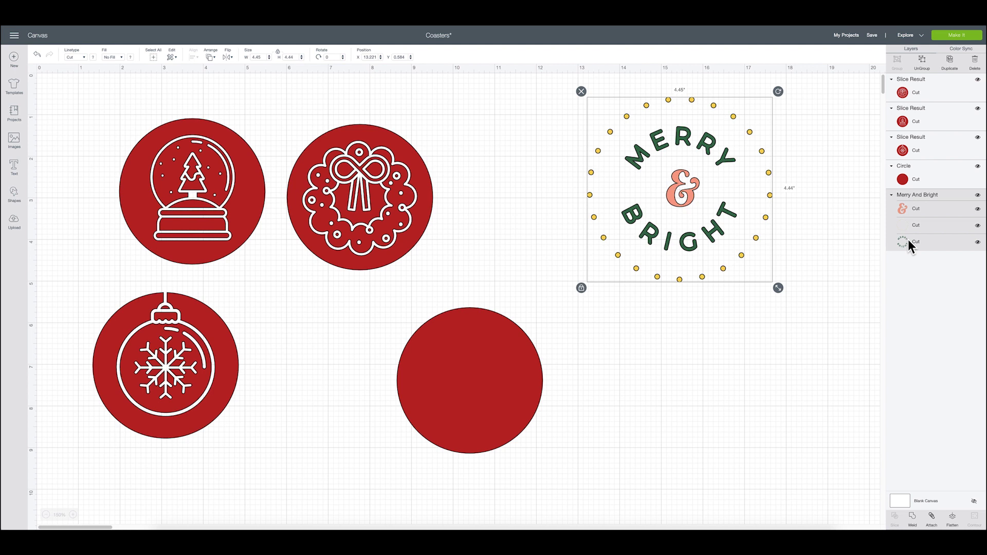
{"action": "left_click", "coordinate": [808, 201]}
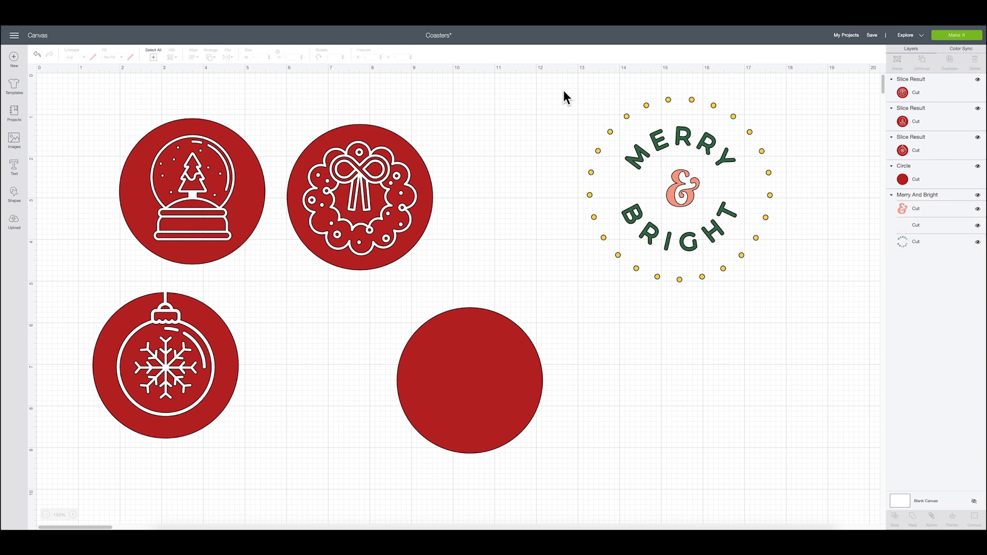
{"action": "left_click_drag", "start_coordinate": [562, 88], "coordinate": [782, 305]}
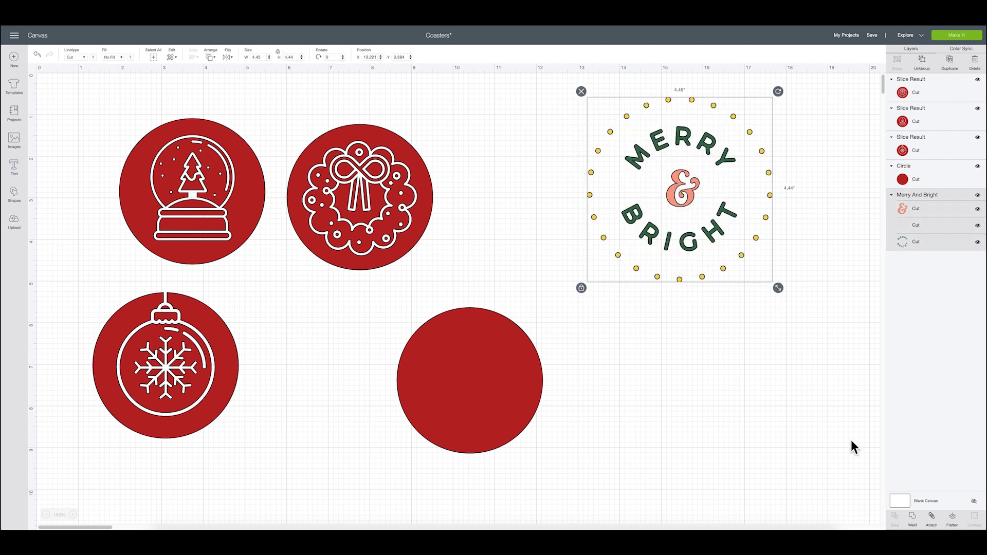
{"action": "left_click", "coordinate": [913, 518]}
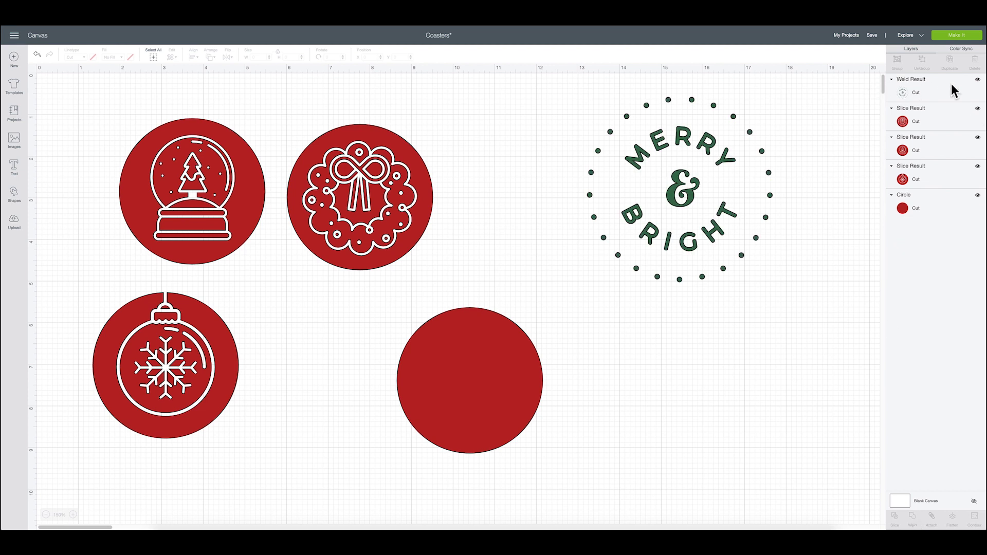
- Try sending the welded Merry and Bright design to the back of the layer order
{"action": "left_click", "coordinate": [672, 191]}
{"action": "right_click", "coordinate": [673, 191]}
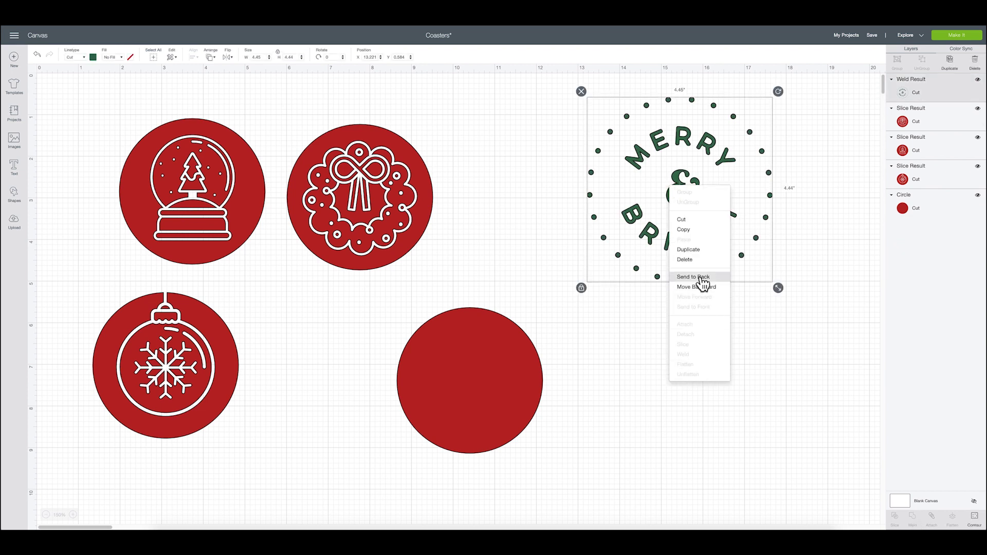
{"action": "left_click", "coordinate": [699, 277]}
{"action": "right_click", "coordinate": [689, 187]}
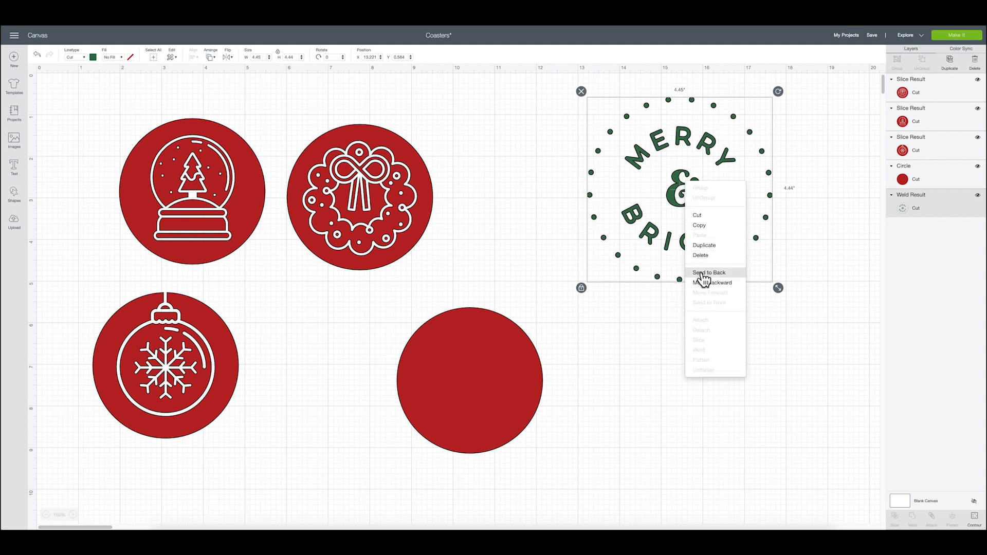
{"action": "left_click", "coordinate": [715, 177]}
- Move the Merry and Bright design onto the last plain red circle, shrink it to fit inside, and center it
{"action": "left_click_drag", "start_coordinate": [683, 178], "coordinate": [616, 237]}
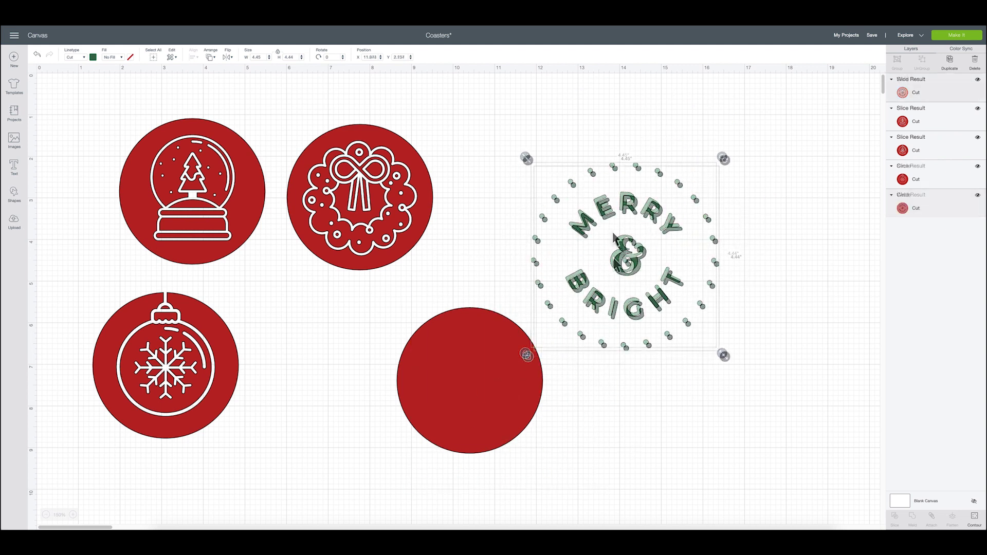
{"action": "left_click_drag", "start_coordinate": [613, 235], "coordinate": [494, 365]}
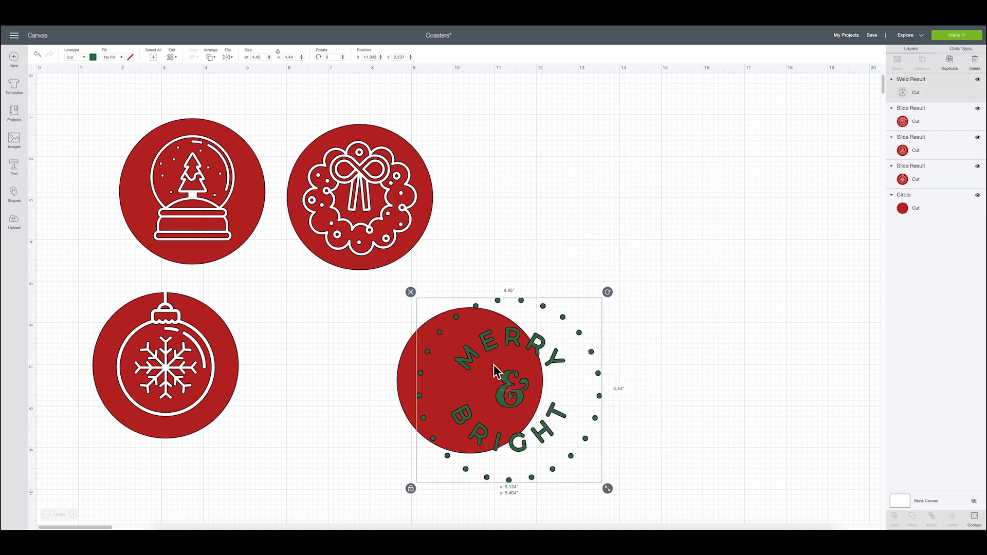
{"action": "left_click_drag", "start_coordinate": [600, 491], "coordinate": [535, 437]}
{"action": "left_click_drag", "start_coordinate": [470, 332], "coordinate": [465, 347]}
{"action": "left_click", "coordinate": [685, 377]}
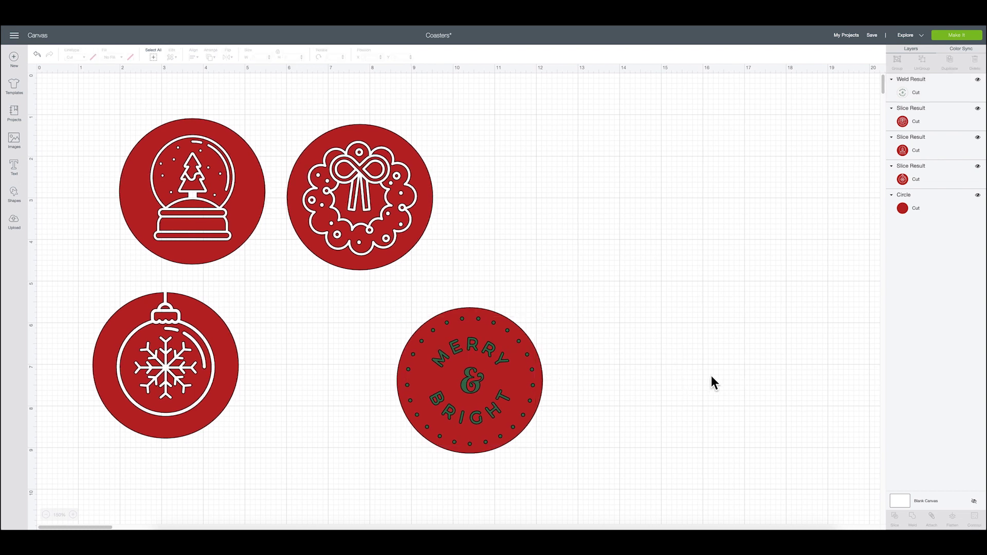
- Slice the Merry and Bright design out of its red circle and pull the resulting pieces apart
{"action": "left_click_drag", "start_coordinate": [372, 304], "coordinate": [589, 479]}
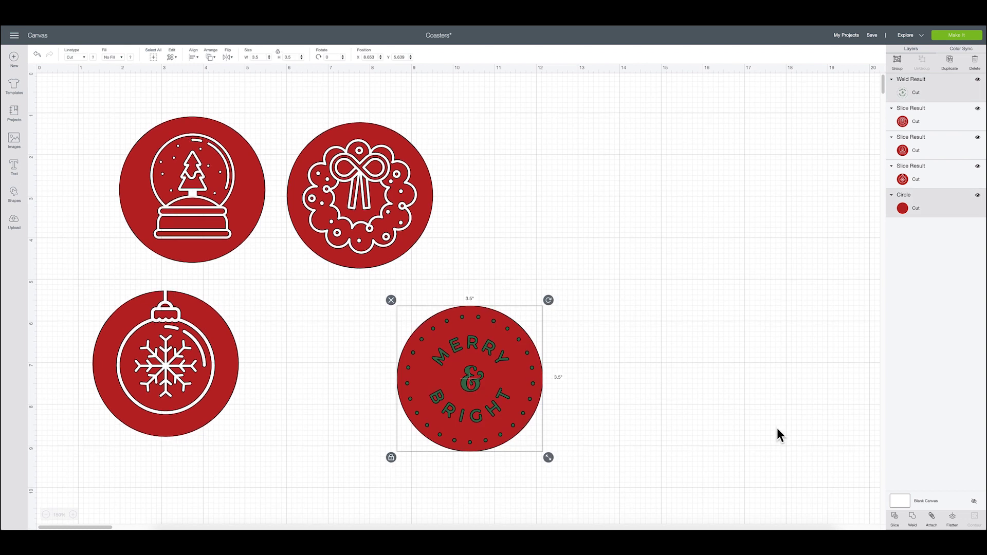
{"action": "left_click", "coordinate": [895, 516]}
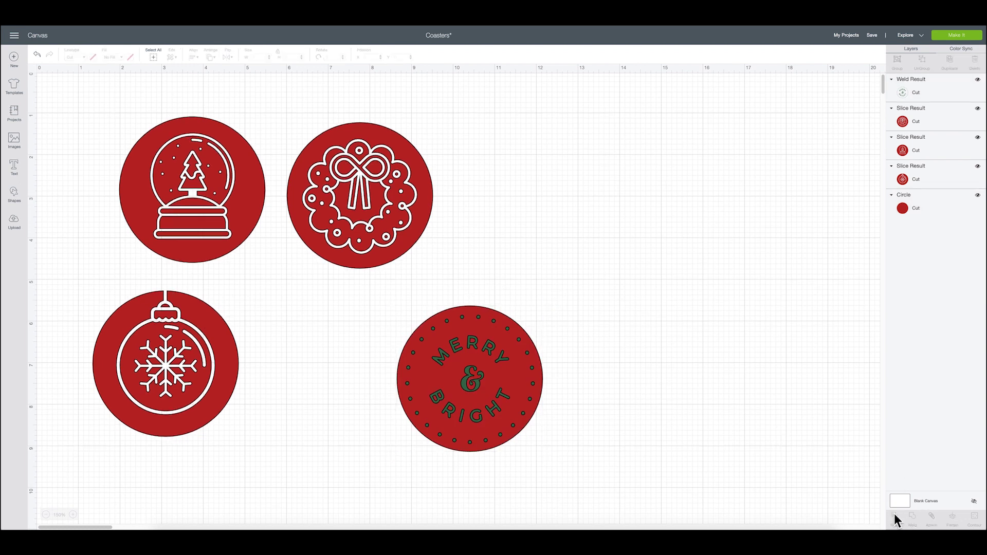
{"action": "left_click", "coordinate": [464, 347]}
{"action": "left_click_drag", "start_coordinate": [477, 339], "coordinate": [632, 211]}
{"action": "left_click_drag", "start_coordinate": [508, 348], "coordinate": [742, 379]}
- Delete the leftover Merry and Bright slices and move the cut circle beside the wreath circle
{"action": "left_click_drag", "start_coordinate": [559, 158], "coordinate": [782, 478]}
{"action": "key", "text": "Delete"}
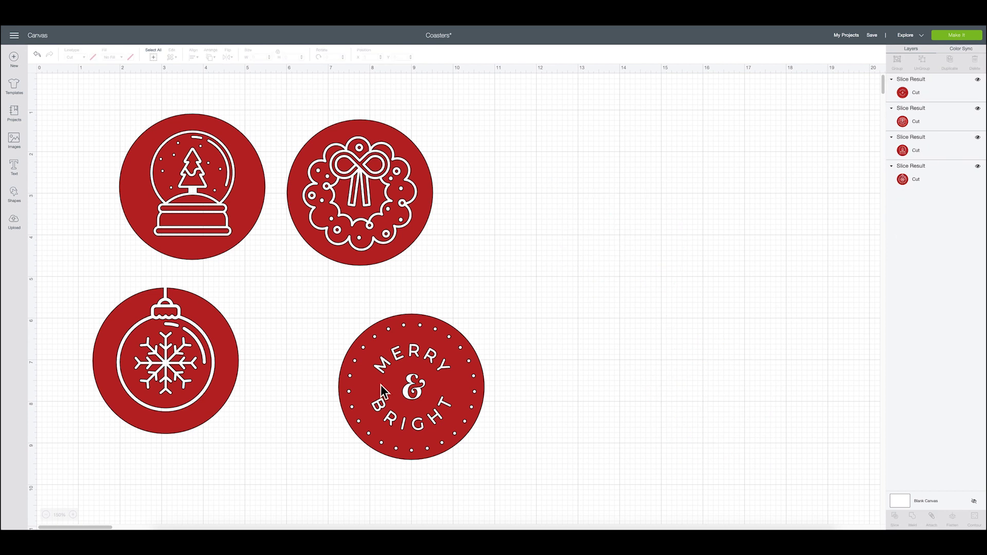
{"action": "left_click_drag", "start_coordinate": [382, 393], "coordinate": [506, 207]}
{"action": "scroll", "coordinate": [693, 387], "scroll_direction": "right", "scroll_amount": 1}
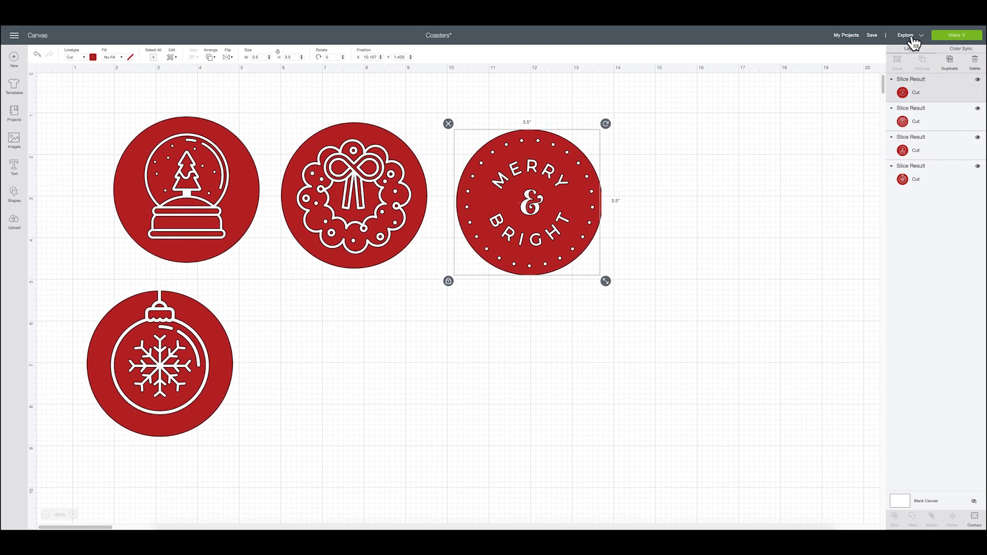
- Prepare the project for cutting with the four circles arranged two by two on the mat and mirroring turned on
{"action": "left_click", "coordinate": [952, 37]}
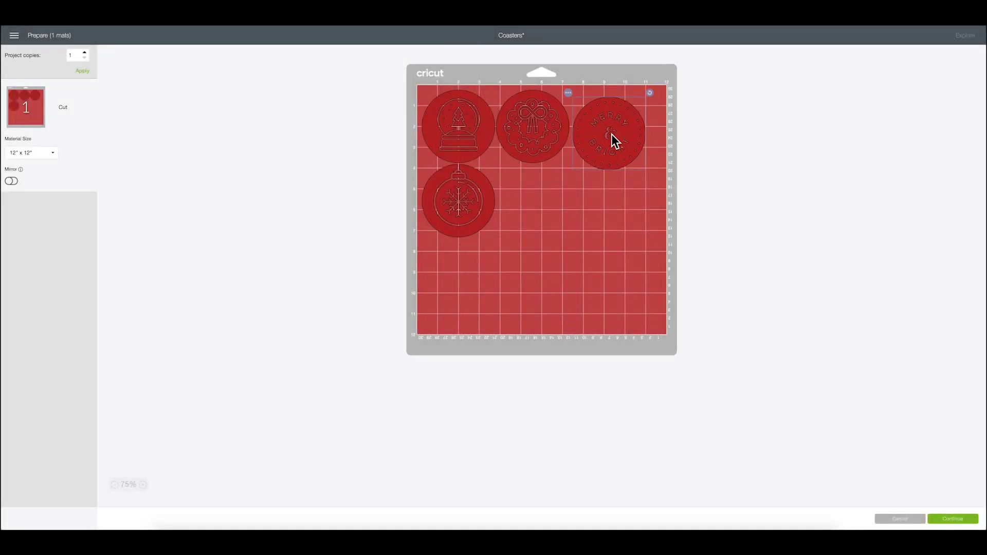
{"action": "left_click_drag", "start_coordinate": [612, 134], "coordinate": [536, 191]}
{"action": "left_click_drag", "start_coordinate": [467, 192], "coordinate": [467, 196]}
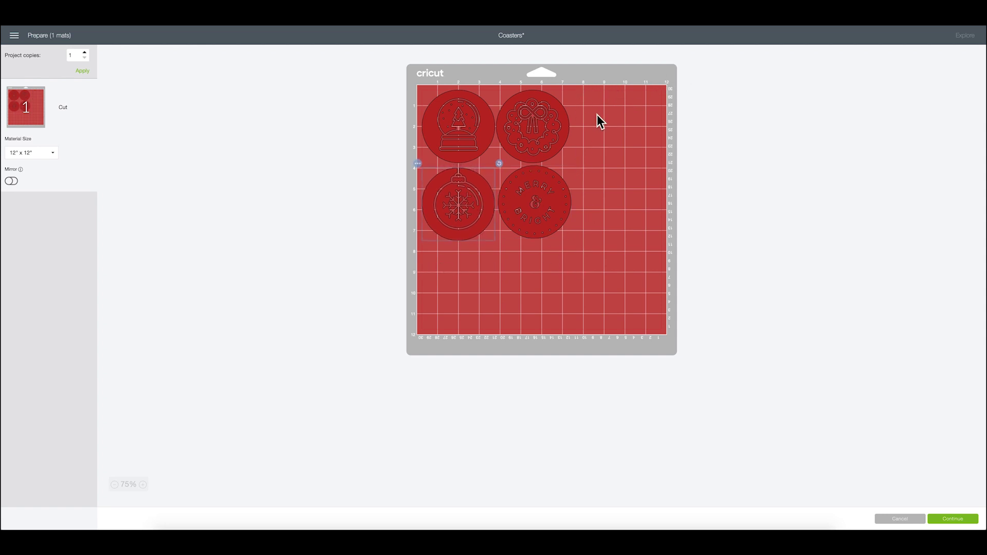
{"action": "left_click", "coordinate": [539, 205]}
{"action": "left_click", "coordinate": [531, 142]}
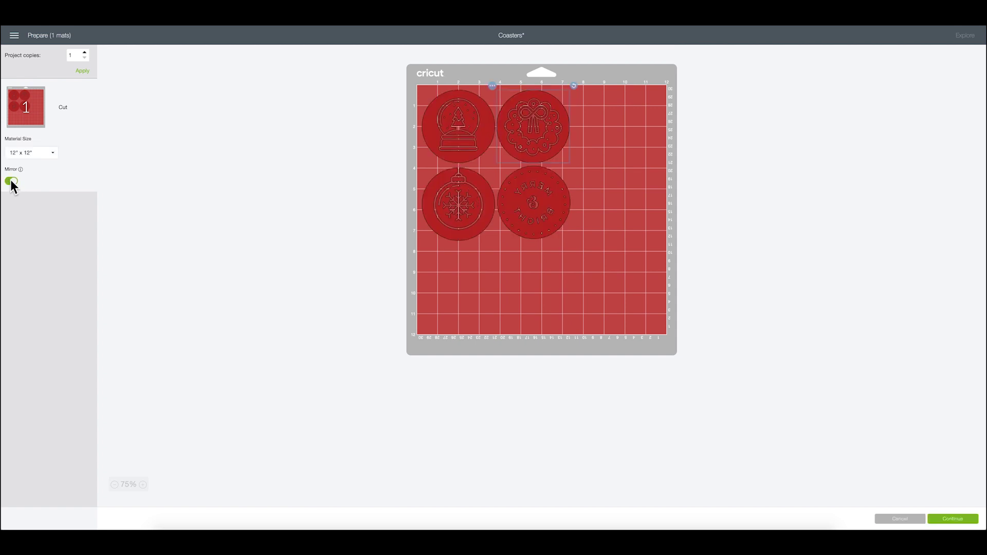
{"action": "left_click", "coordinate": [947, 519]}
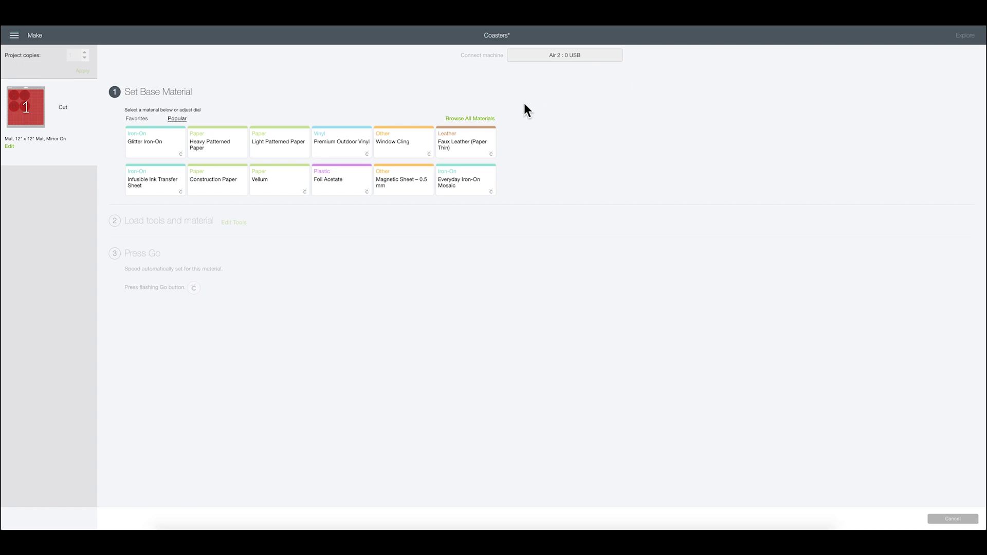
- Search all materials for INFUSIBLE and set the base material to Infusible Ink Transfer Sheet
{"action": "left_click", "coordinate": [469, 119]}
{"action": "left_click", "coordinate": [595, 72]}
{"action": "type", "text": "IN"}
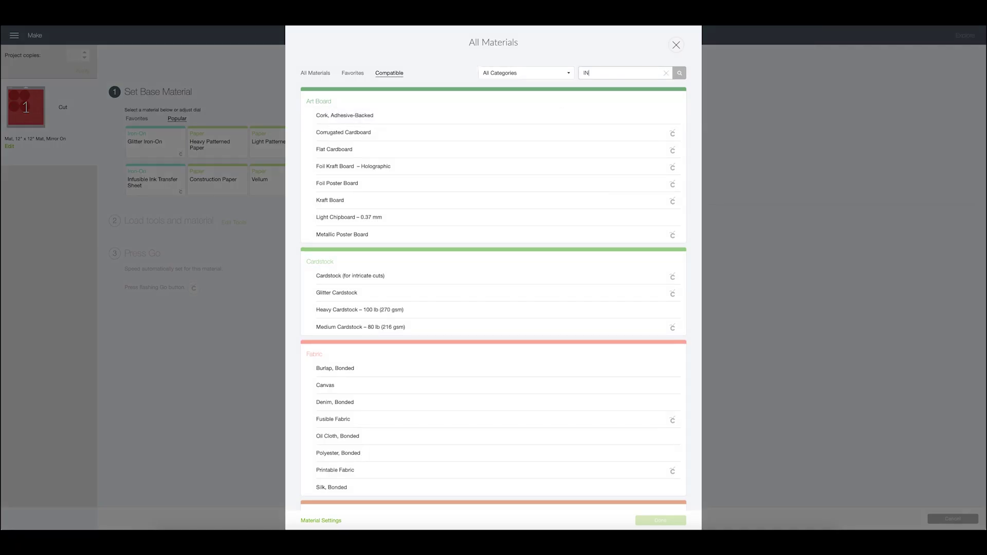
{"action": "type", "text": "FUSIBLE"}
{"action": "key", "text": "Return"}
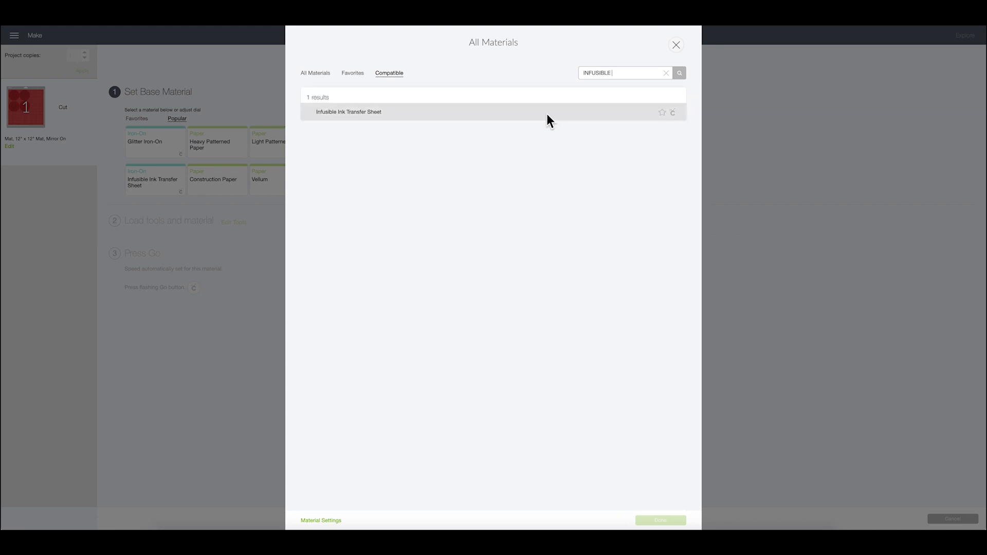
{"action": "left_click", "coordinate": [352, 114]}
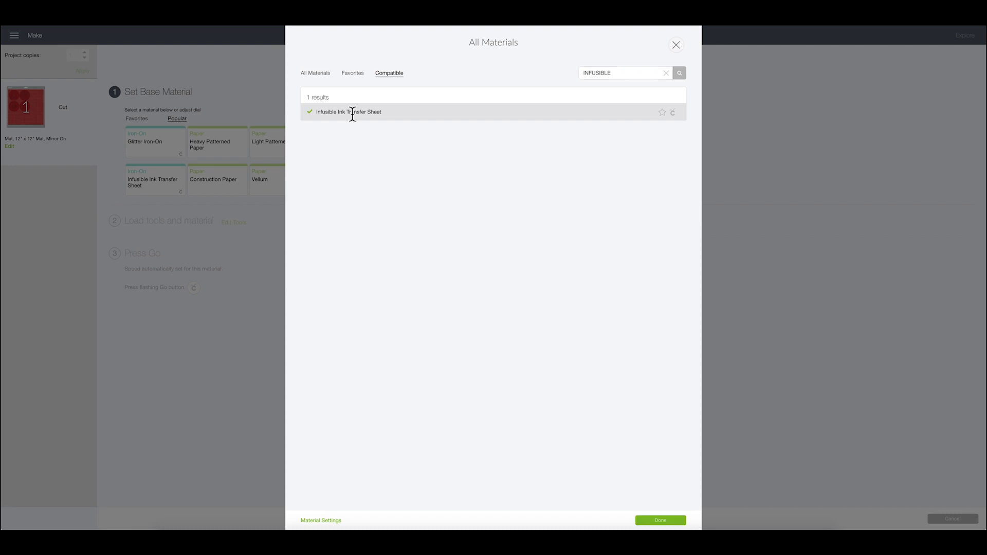
{"action": "left_click", "coordinate": [665, 519]}
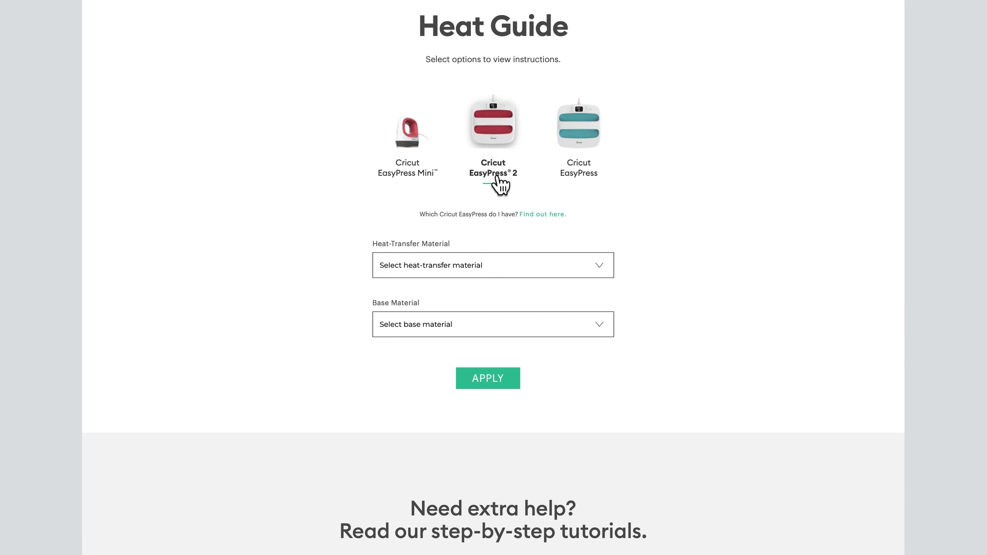
- In the Cricut Heat Guide, look up the EasyPress 2 instructions for Infusible Ink Transfer Sheet on a Ceramic Coaster
{"action": "left_click", "coordinate": [462, 264]}
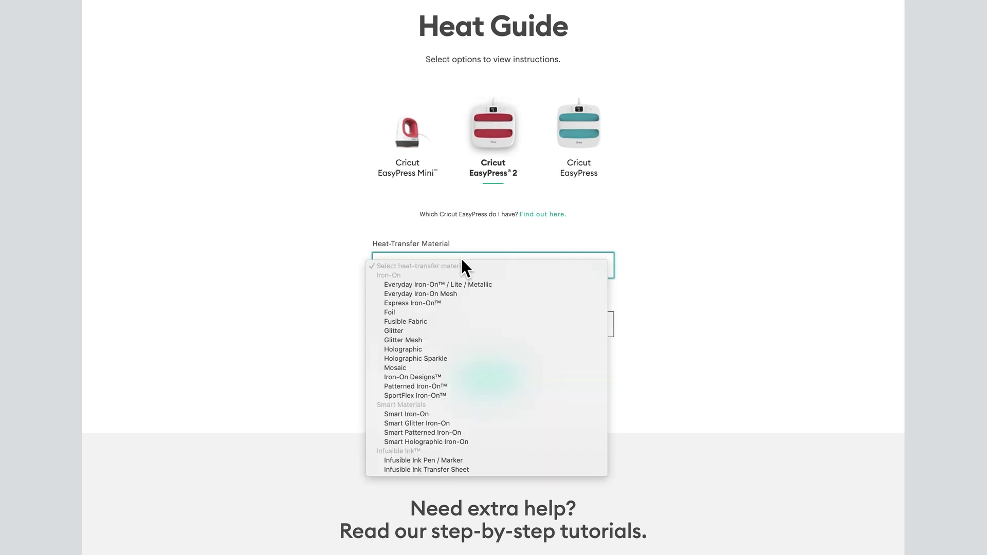
{"action": "left_click", "coordinate": [455, 469]}
{"action": "left_click", "coordinate": [418, 322]}
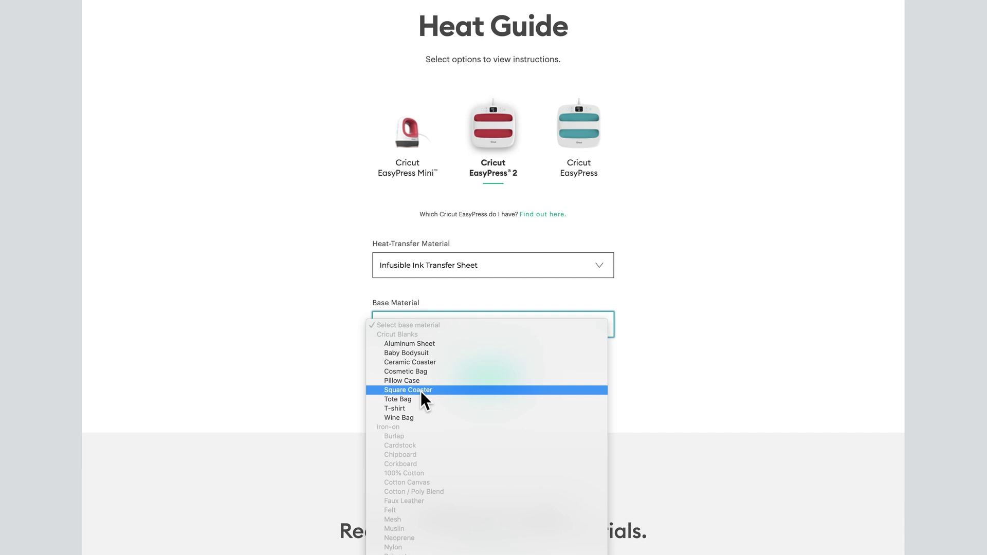
{"action": "left_click", "coordinate": [418, 362]}
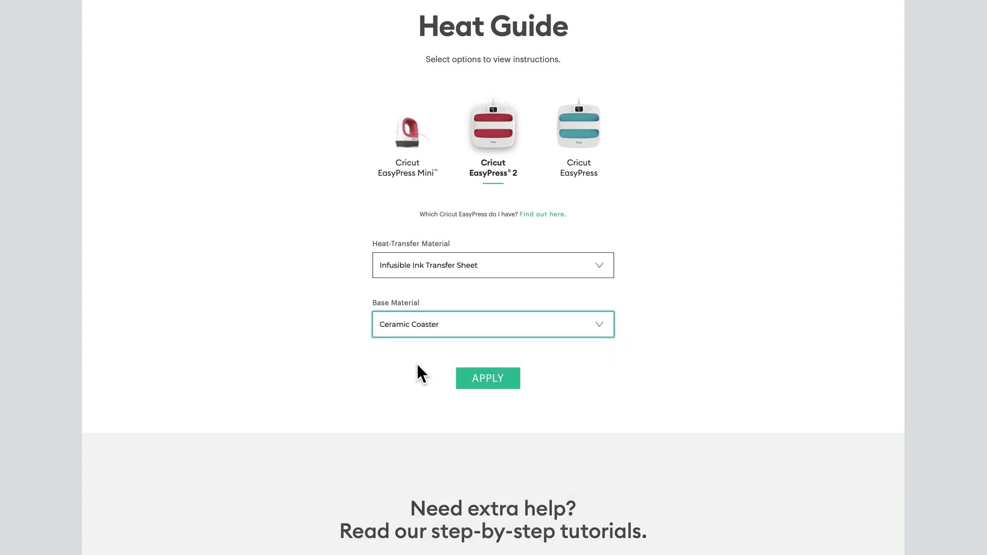
{"action": "left_click", "coordinate": [492, 379]}
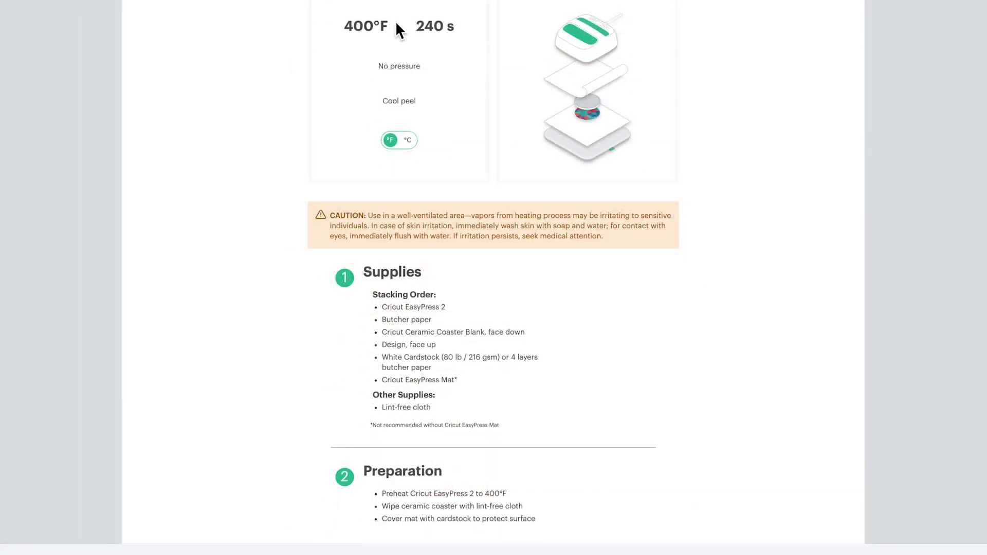